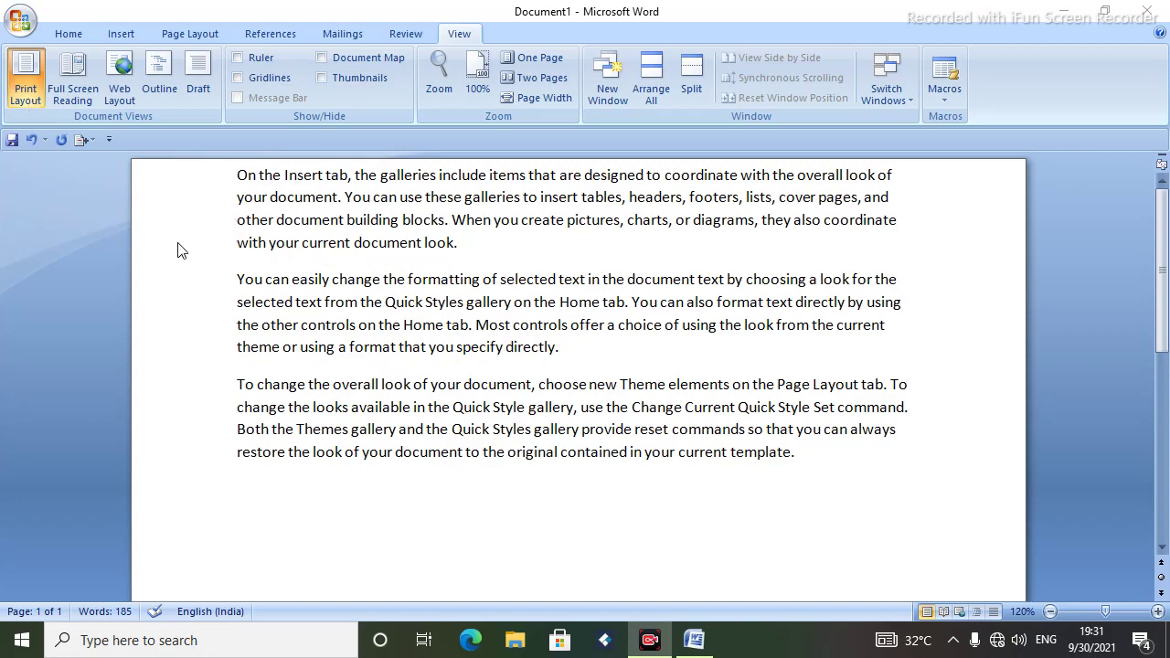
- Try the Full Screen Reading, Web Layout and Outline views, then return to Print Layout
{"action": "left_click_drag", "start_coordinate": [1163, 237], "coordinate": [1164, 240]}
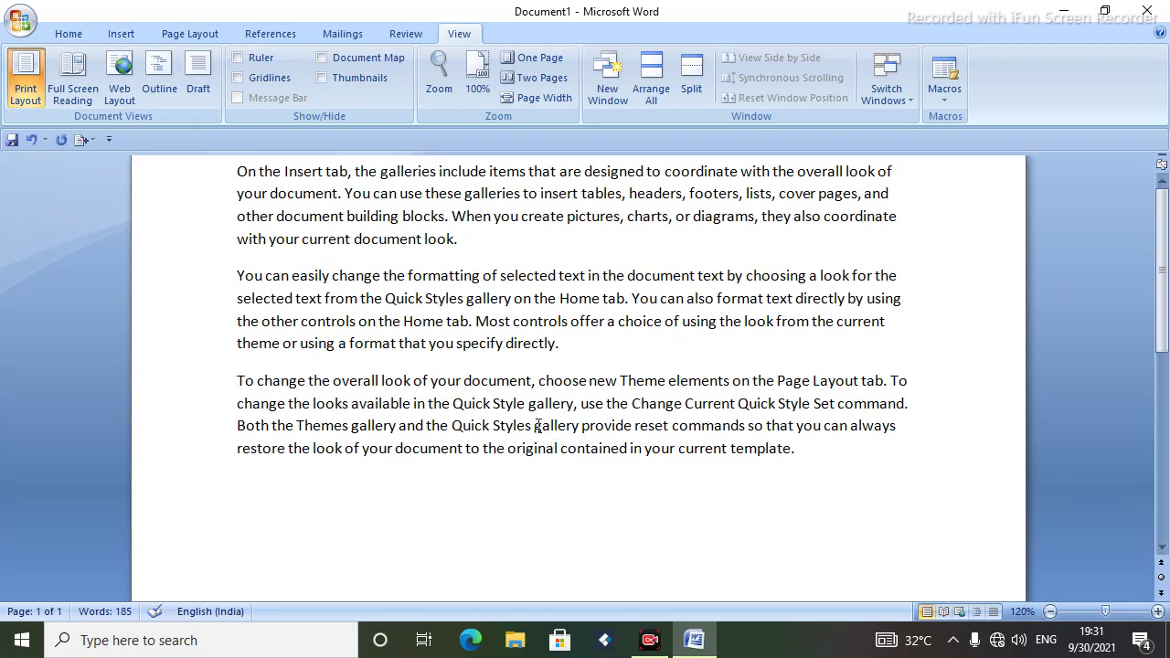
{"action": "left_click", "coordinate": [77, 97]}
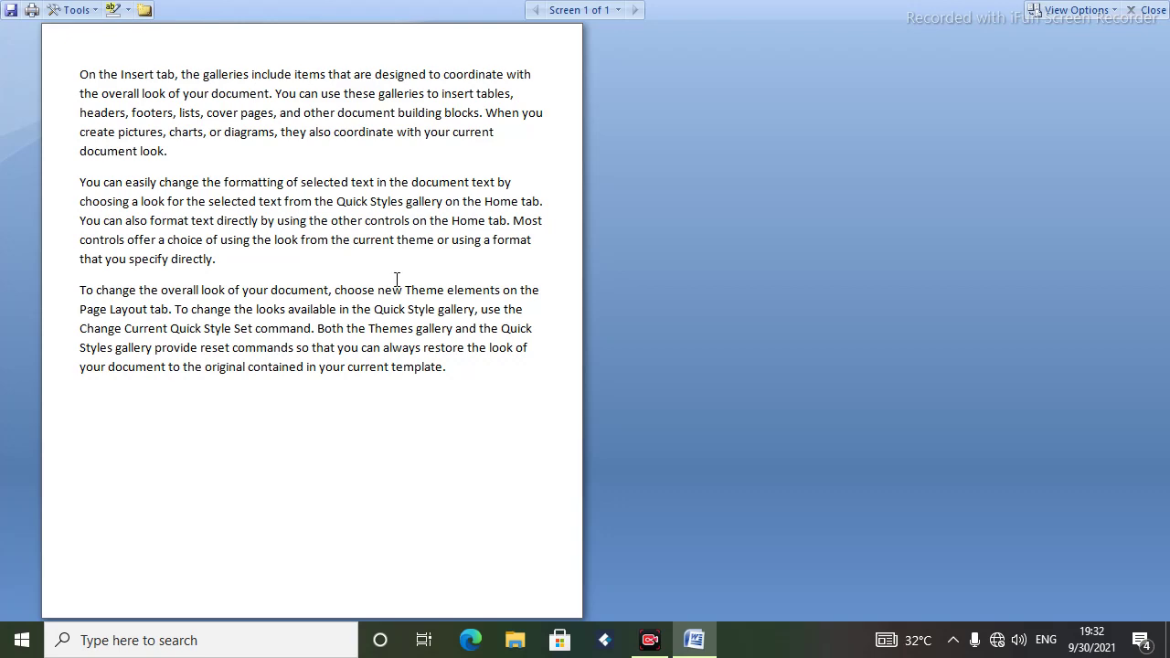
{"action": "left_click", "coordinate": [1152, 11]}
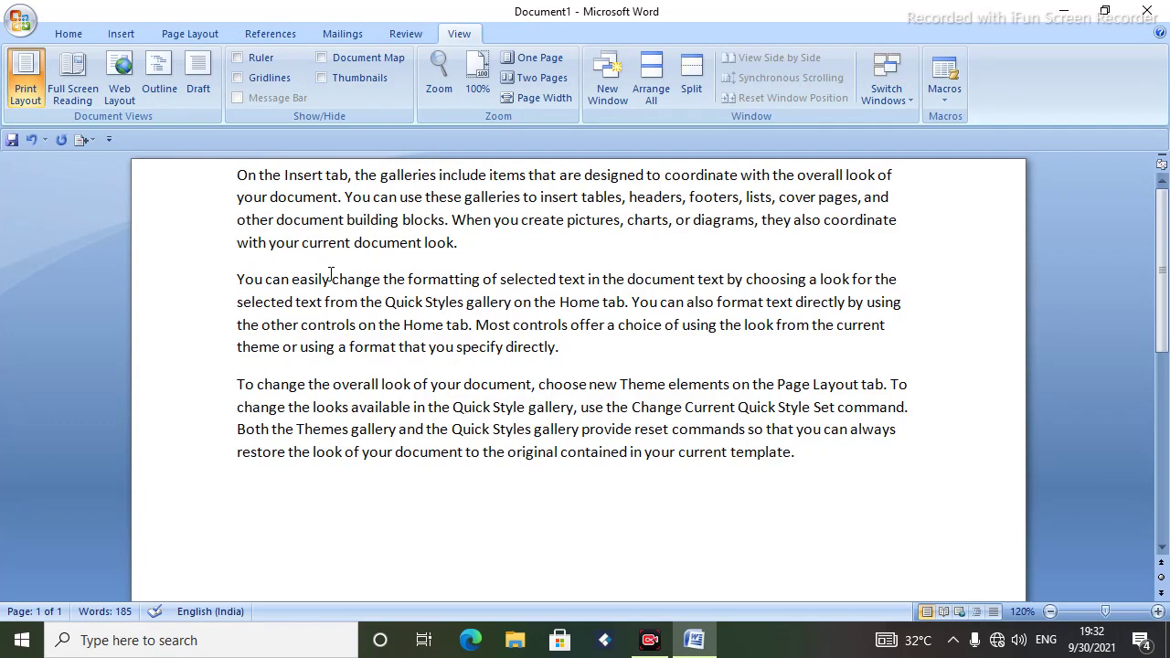
{"action": "left_click", "coordinate": [117, 92]}
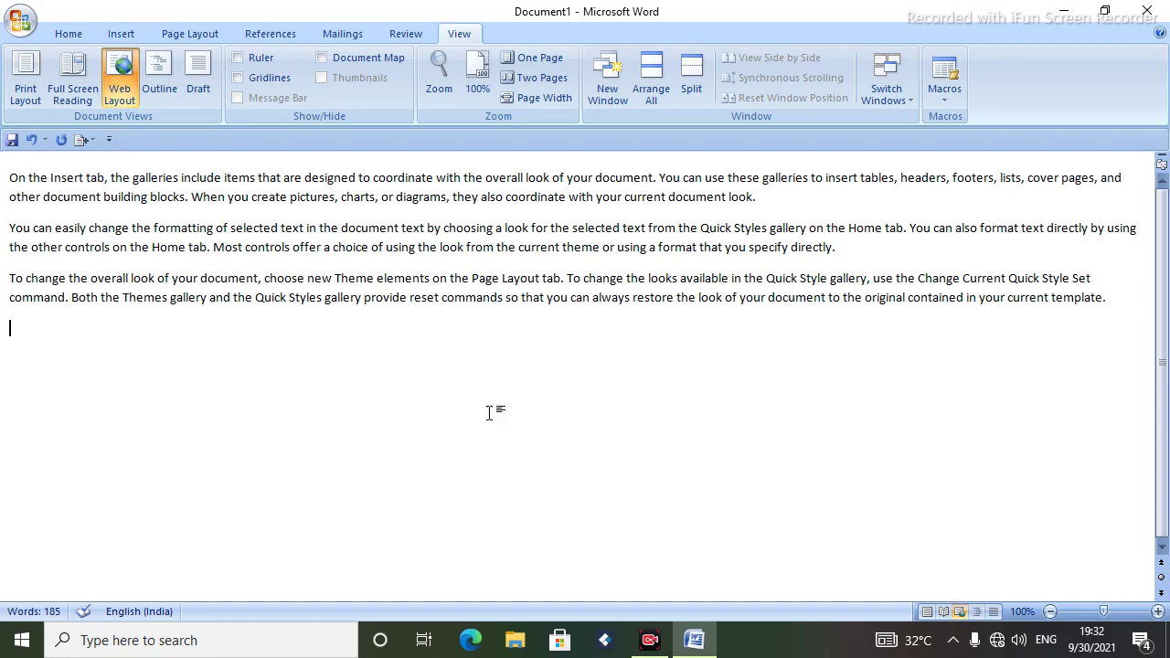
{"action": "left_click", "coordinate": [161, 81]}
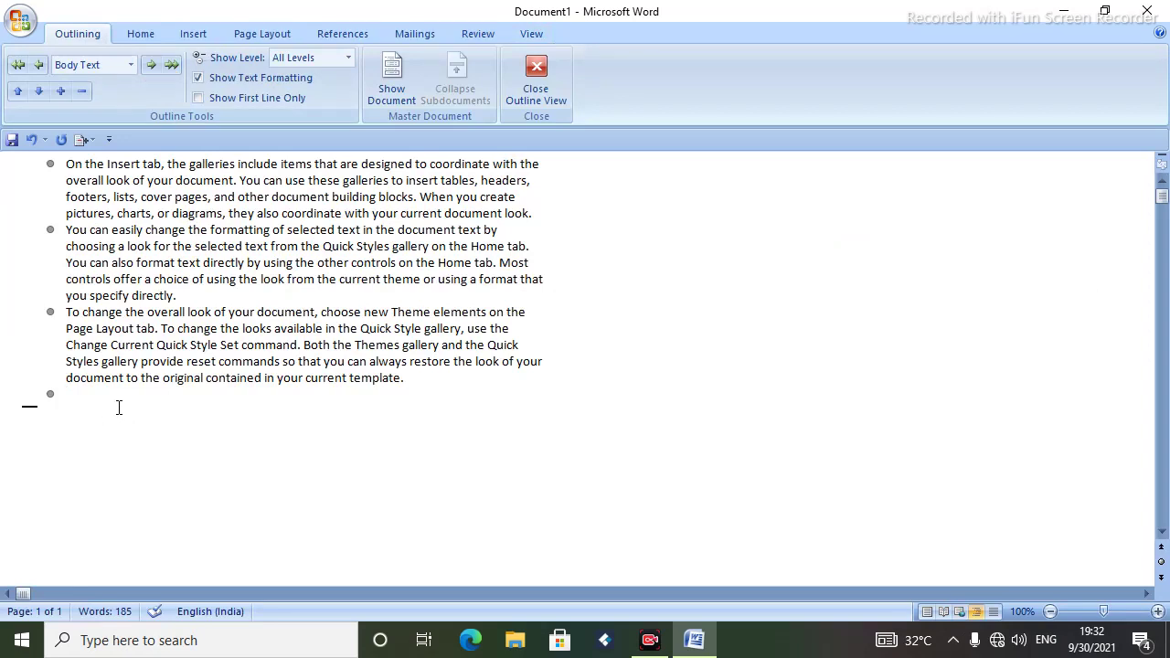
{"action": "left_click", "coordinate": [536, 80]}
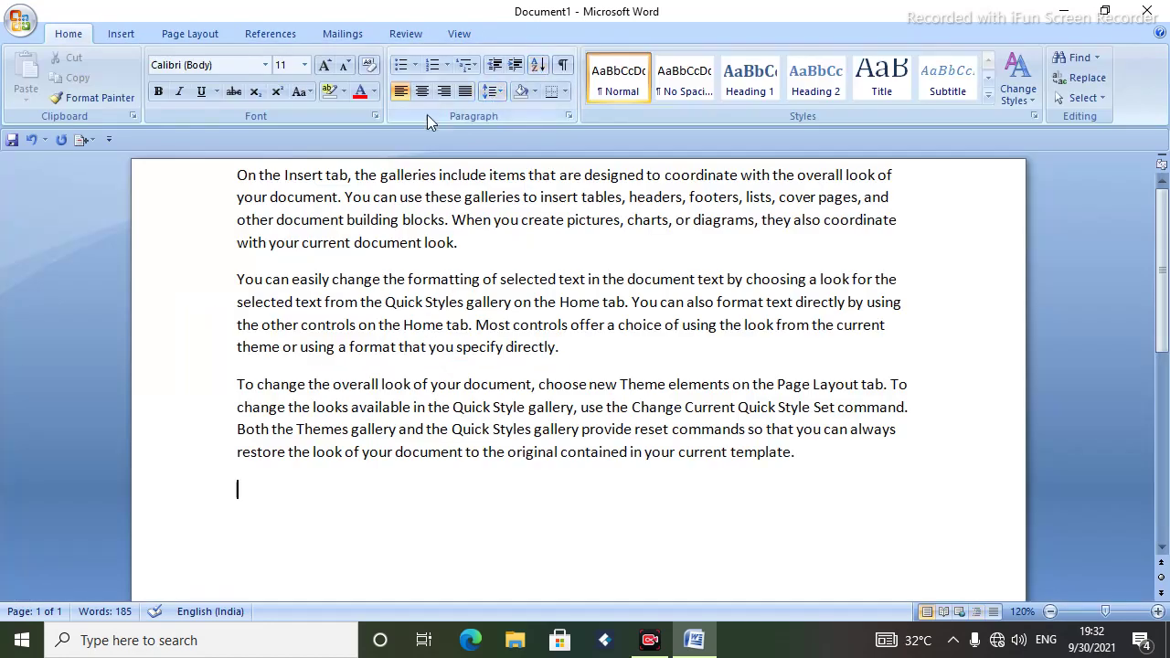
{"action": "left_click", "coordinate": [461, 33]}
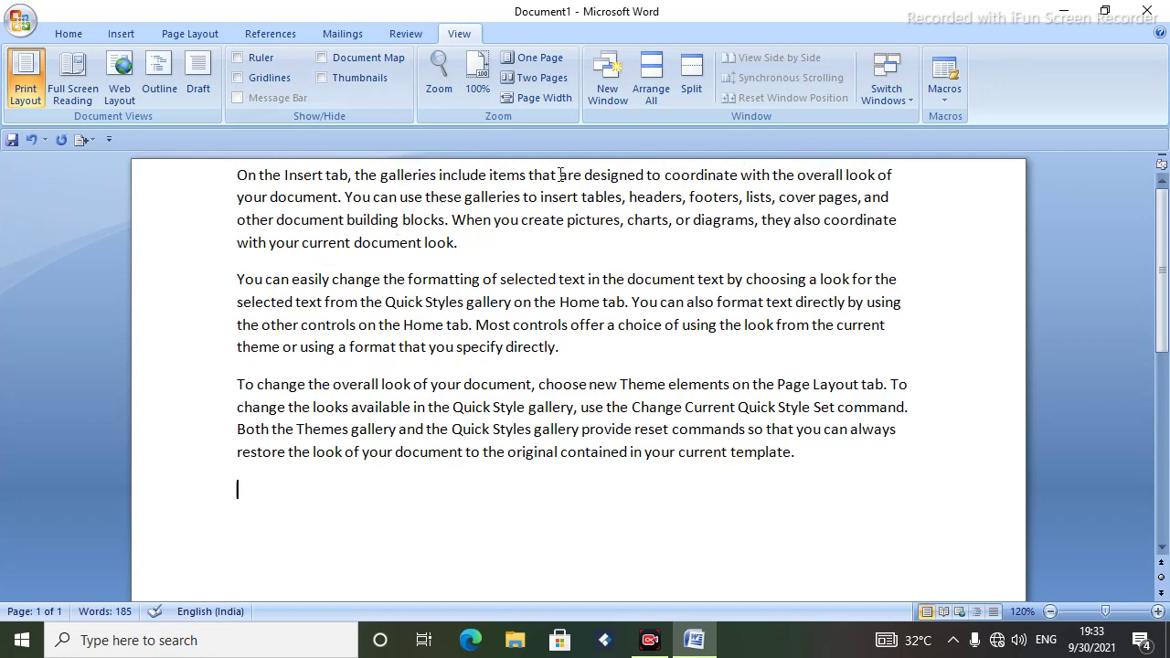
- Turn on the ruler, drag the right indent outward, and toggle gridlines on then off
{"action": "left_click", "coordinate": [239, 57]}
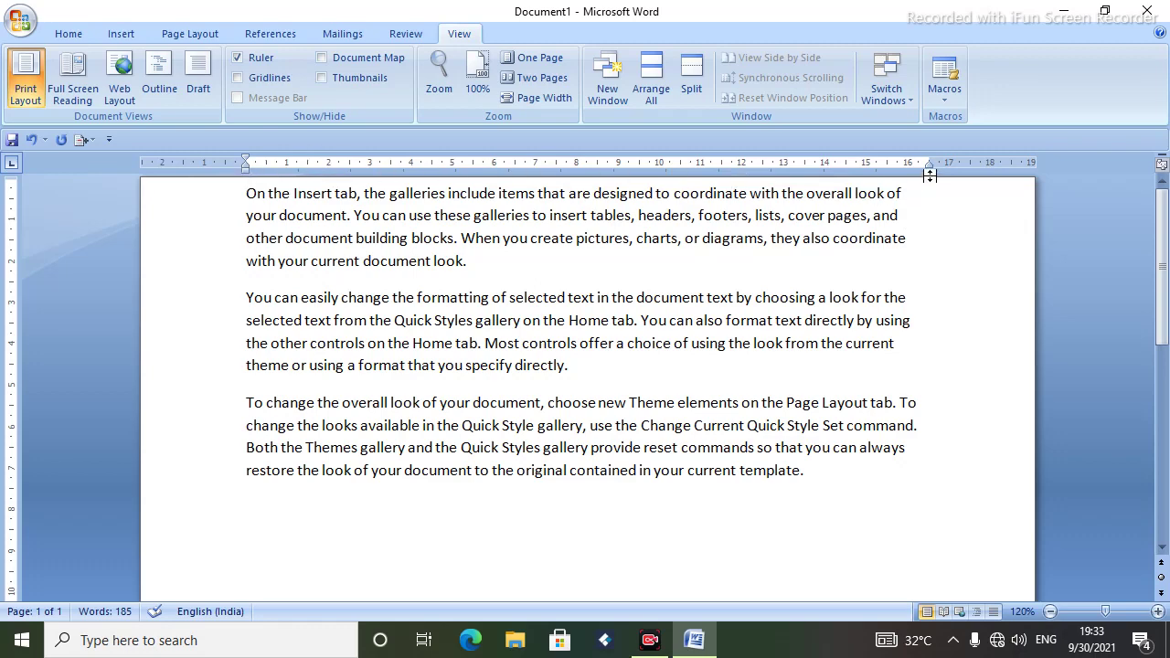
{"action": "left_click_drag", "start_coordinate": [930, 174], "coordinate": [912, 174]}
{"action": "mouse_move", "coordinate": [914, 174]}
{"action": "left_mouse_down"}
{"action": "mouse_move", "coordinate": [898, 170]}
{"action": "mouse_move", "coordinate": [959, 167]}
{"action": "left_mouse_up"}
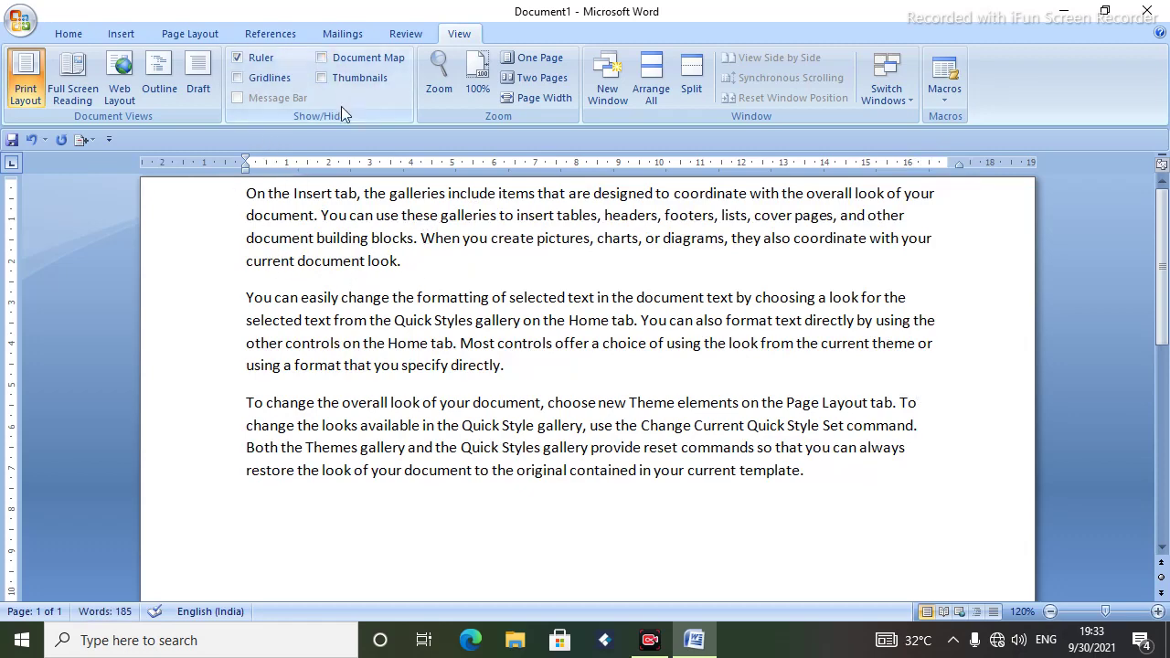
{"action": "left_click", "coordinate": [239, 77]}
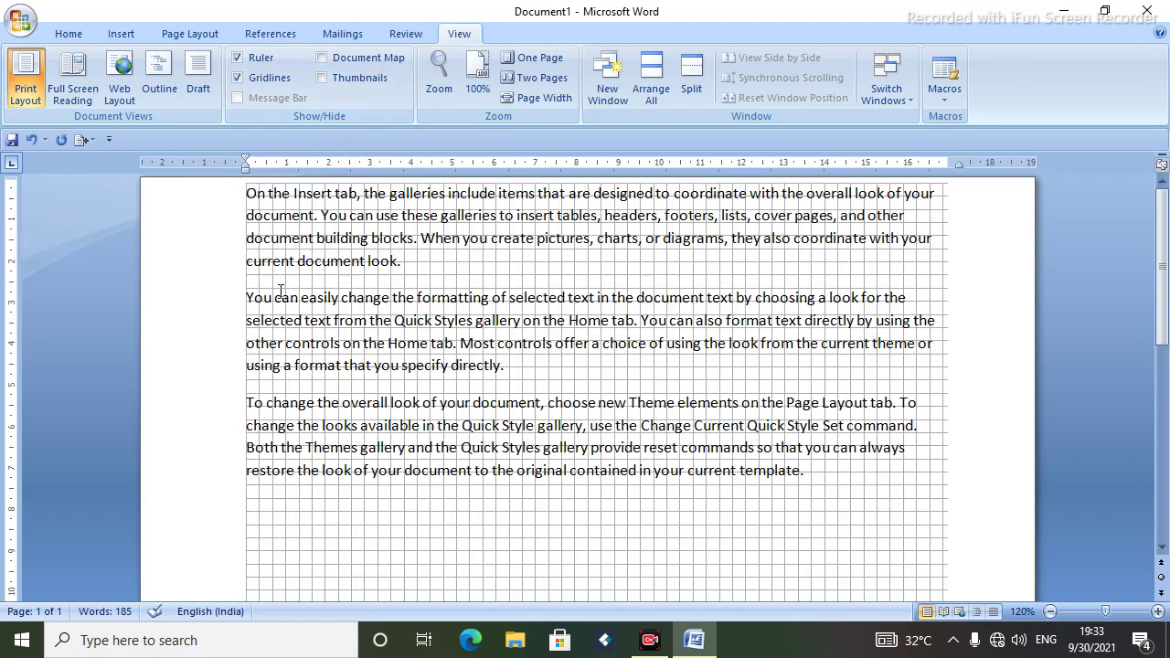
{"action": "left_click", "coordinate": [239, 79]}
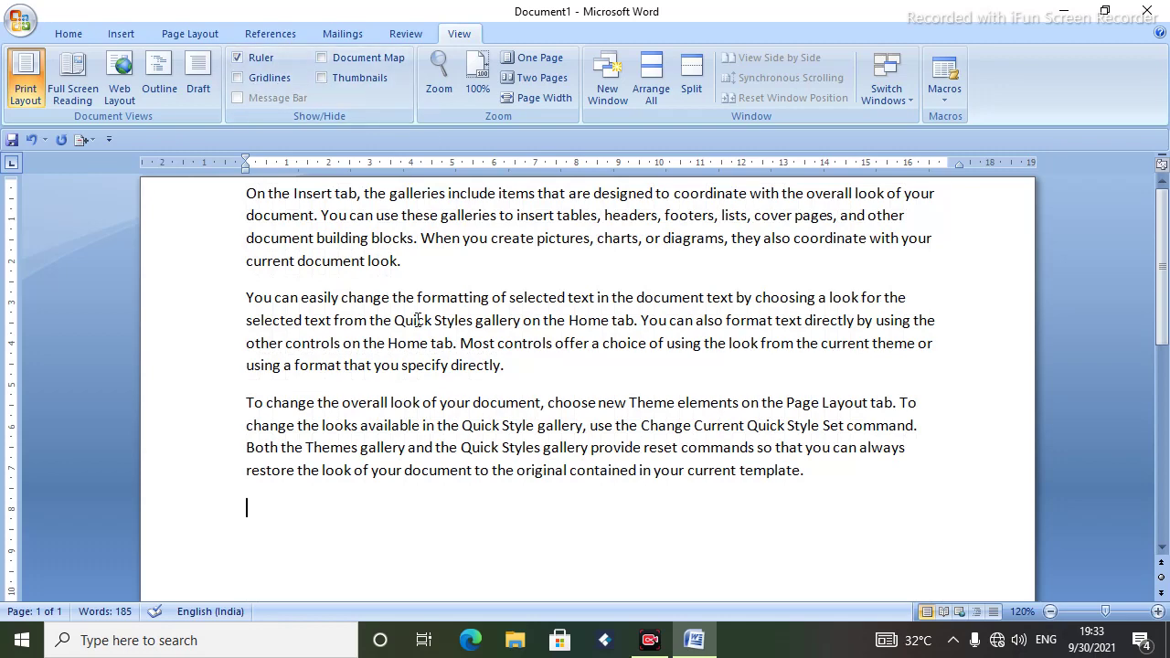
- Paste repeated copies of the sample text so the document grows to four pages
{"action": "key", "text": "ctrl+a"}
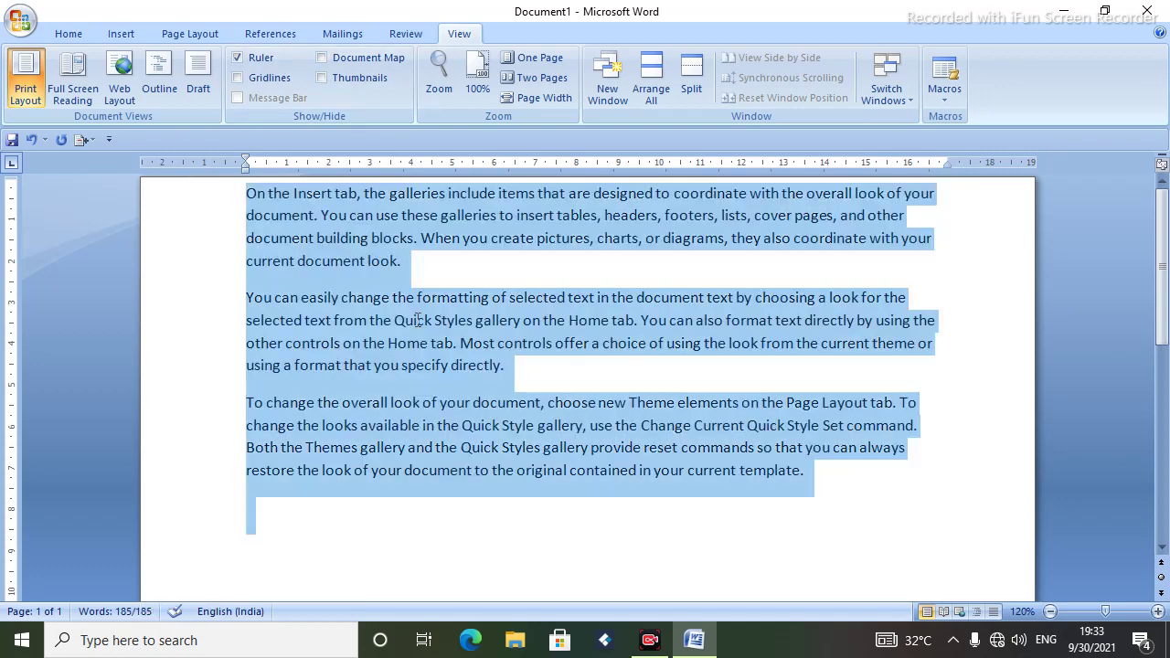
{"action": "key", "text": "ctrl+v"}
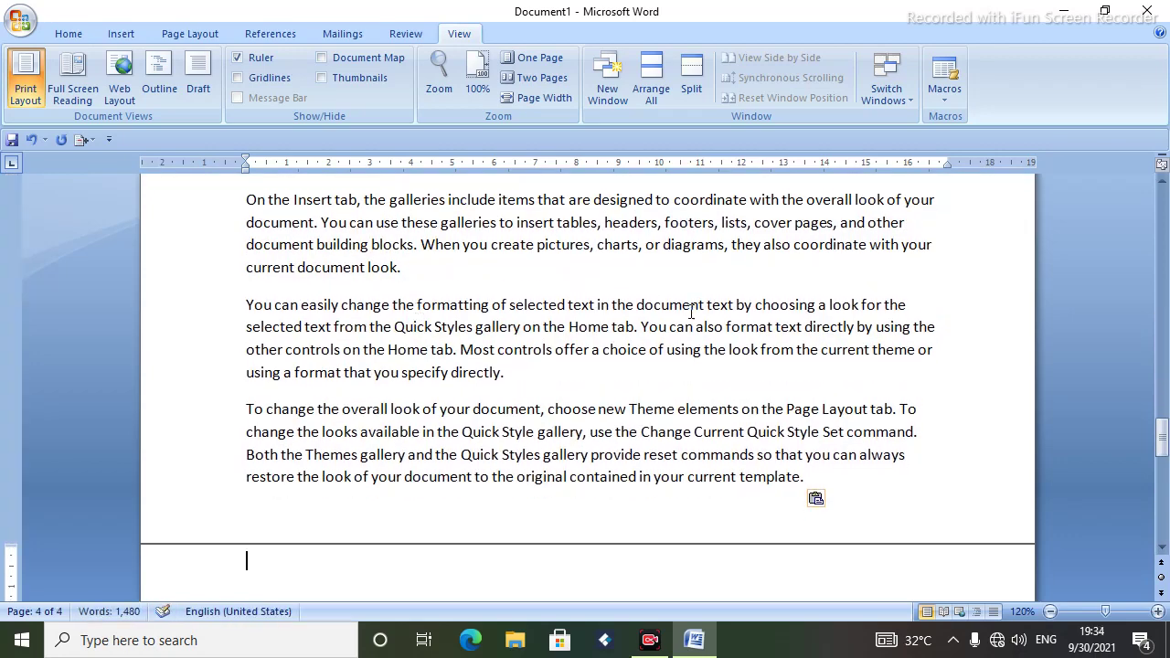
{"action": "left_click_drag", "start_coordinate": [1164, 446], "coordinate": [1164, 206]}
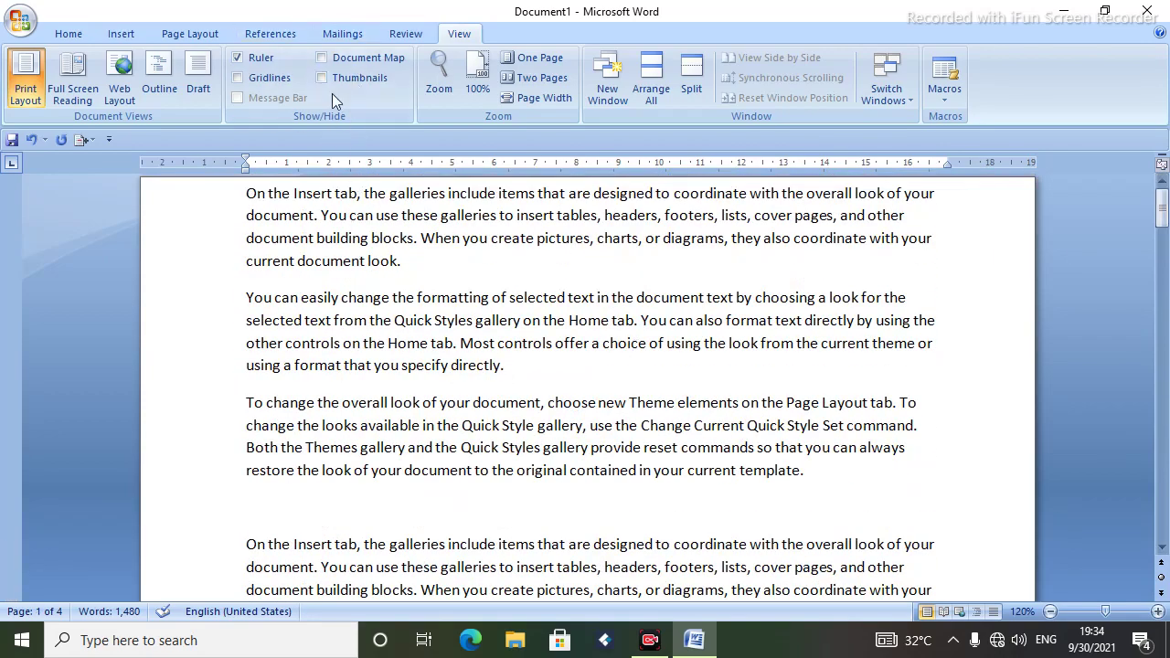
- Show the page Thumbnails pane beside the document and scroll through it
{"action": "left_click", "coordinate": [322, 57]}
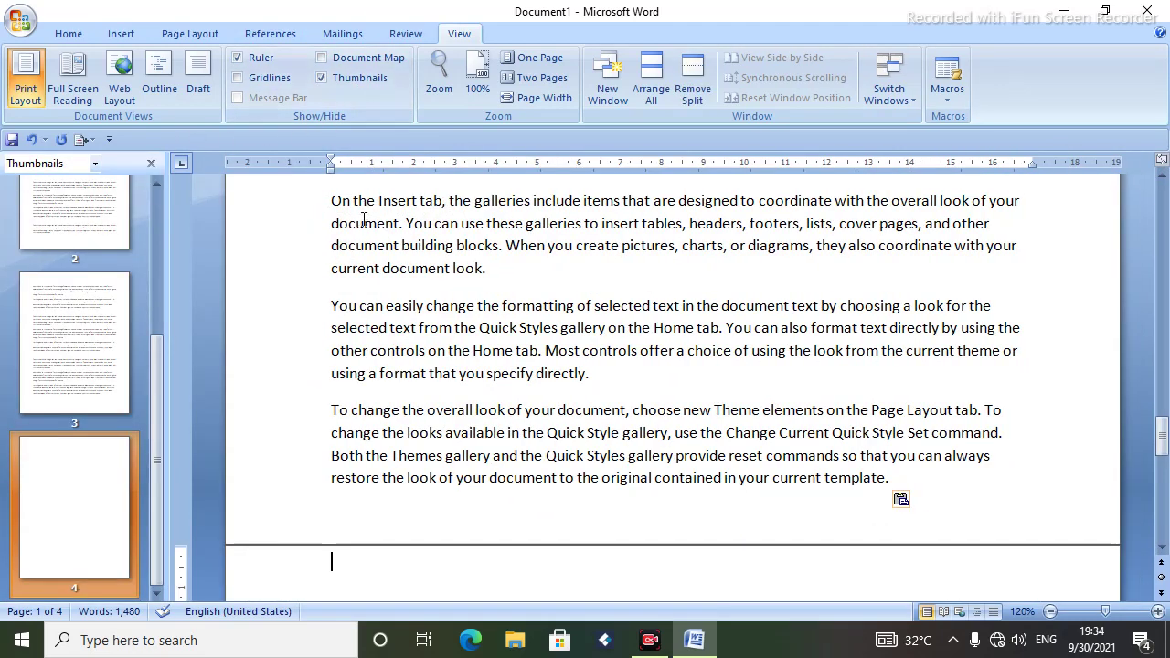
{"action": "mouse_move", "coordinate": [157, 399]}
{"action": "left_mouse_down"}
{"action": "mouse_move", "coordinate": [173, 220]}
{"action": "mouse_move", "coordinate": [157, 465]}
{"action": "mouse_move", "coordinate": [174, 259]}
{"action": "mouse_move", "coordinate": [162, 445]}
{"action": "left_mouse_up"}
{"action": "left_click_drag", "start_coordinate": [159, 385], "coordinate": [153, 235]}
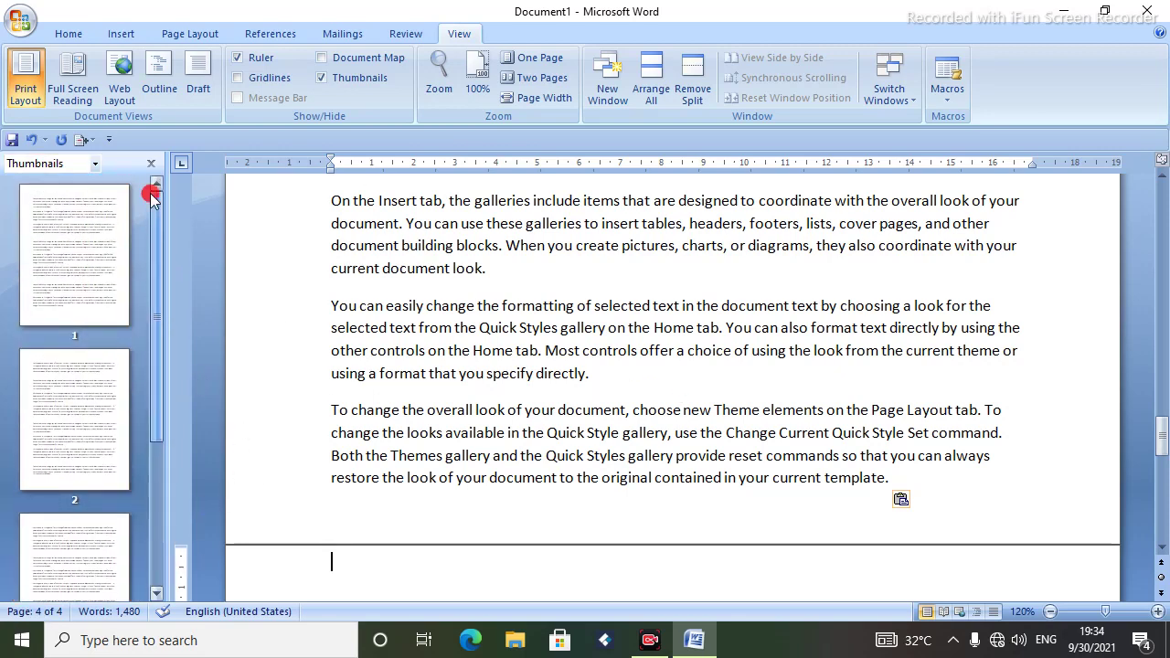
- Jump to page 1, then switch the side pane to Document Map and back to Thumbnails
{"action": "left_click", "coordinate": [95, 229]}
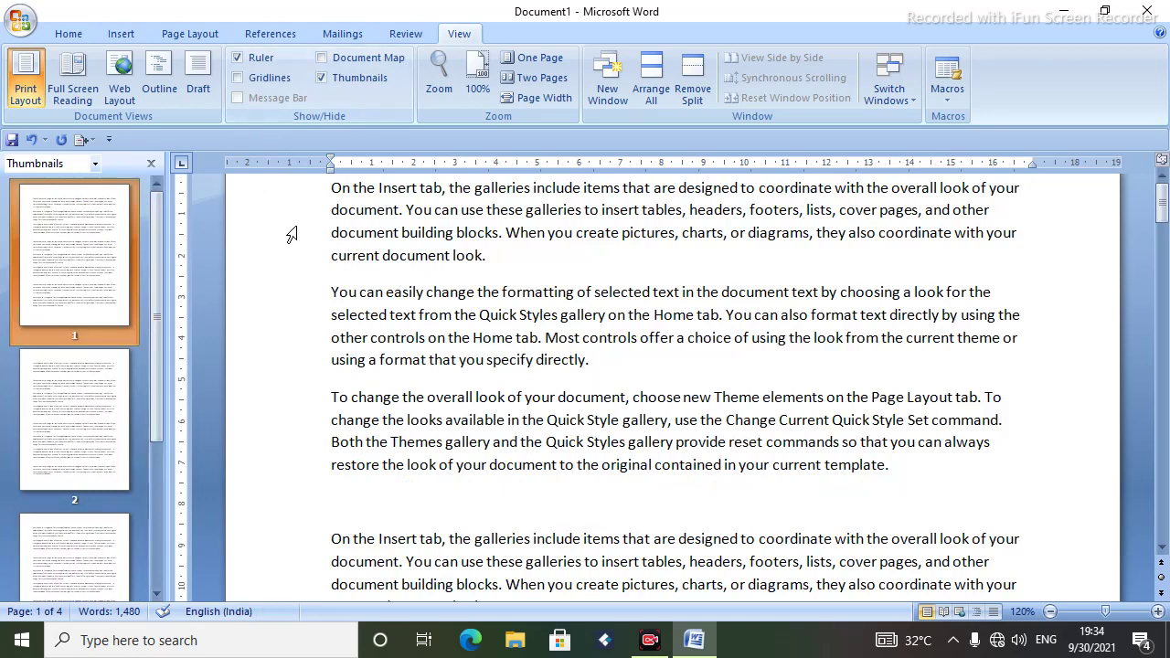
{"action": "left_click", "coordinate": [322, 57]}
{"action": "left_click", "coordinate": [322, 78]}
{"action": "left_click_drag", "start_coordinate": [153, 347], "coordinate": [154, 510]}
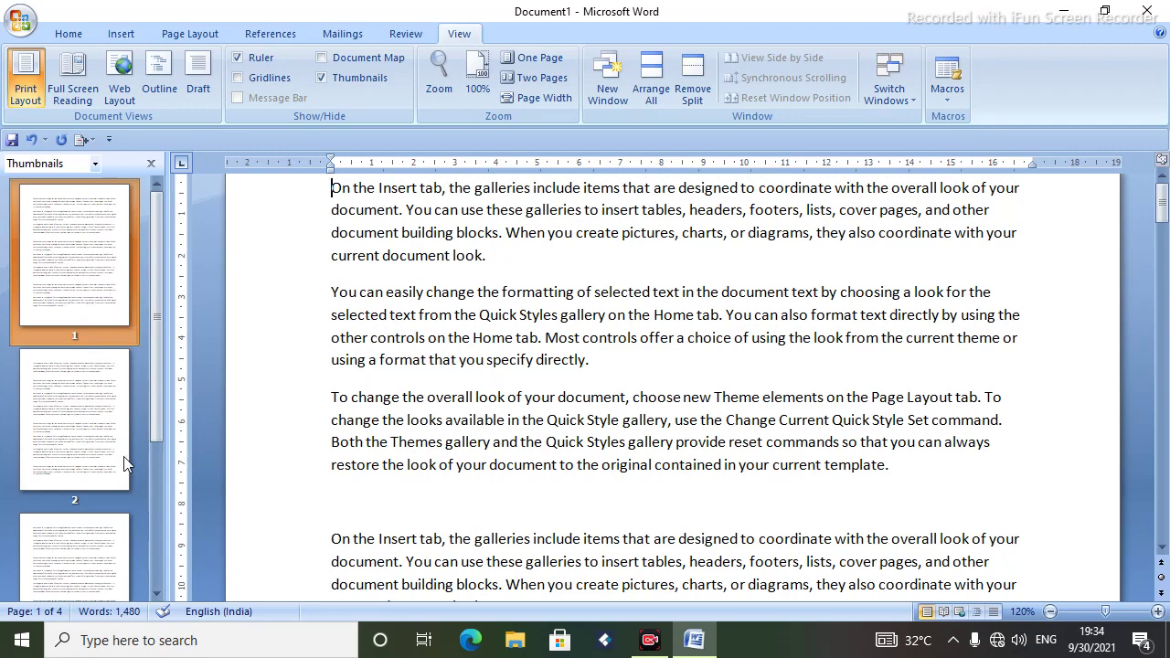
- Browse pages 2, 3, 2 and 1 via thumbnails, then turn off Thumbnails and Ruler
{"action": "left_click", "coordinate": [88, 446]}
{"action": "left_click", "coordinate": [88, 561]}
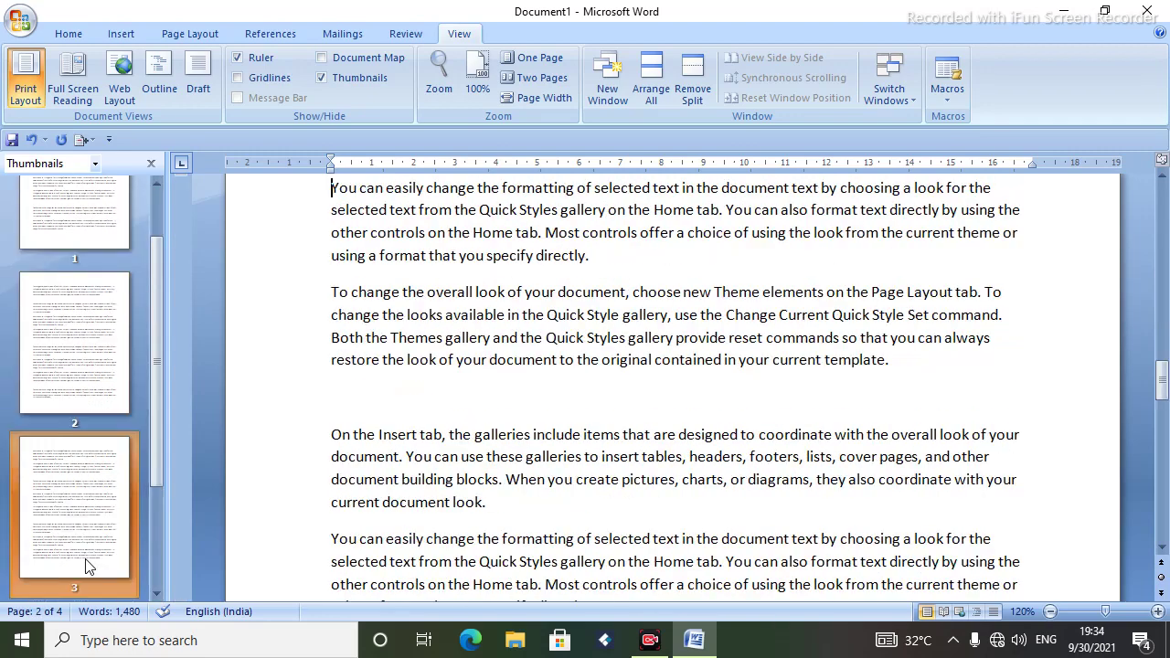
{"action": "left_click", "coordinate": [78, 416]}
{"action": "left_click", "coordinate": [101, 240]}
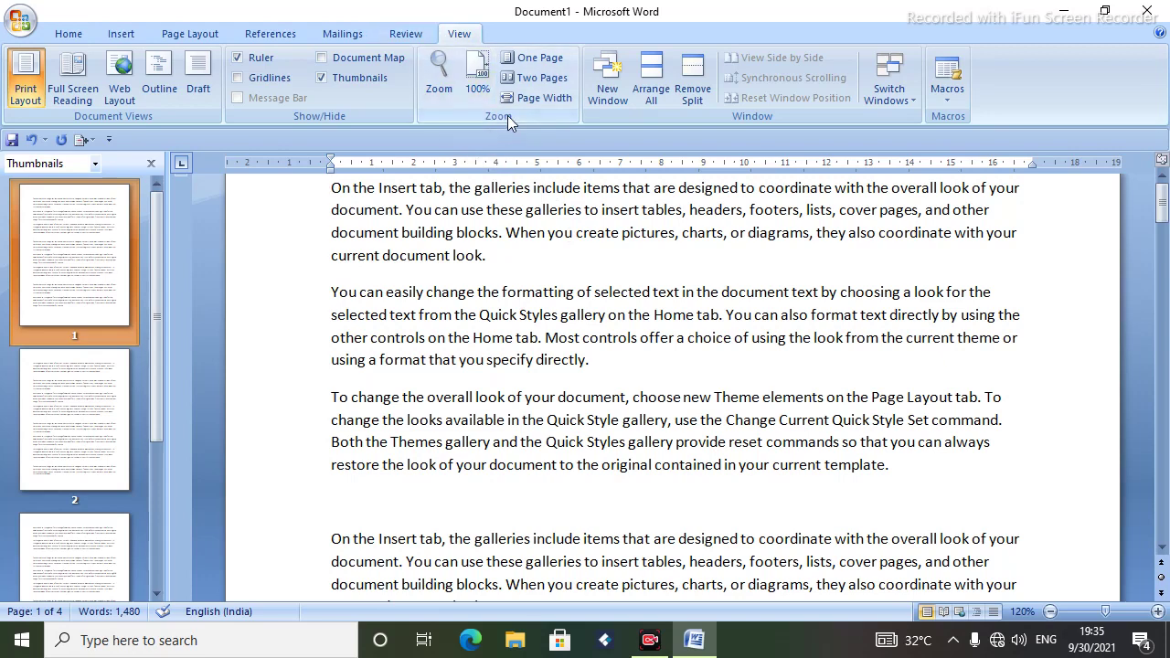
{"action": "left_click", "coordinate": [323, 78]}
{"action": "left_click", "coordinate": [237, 57]}
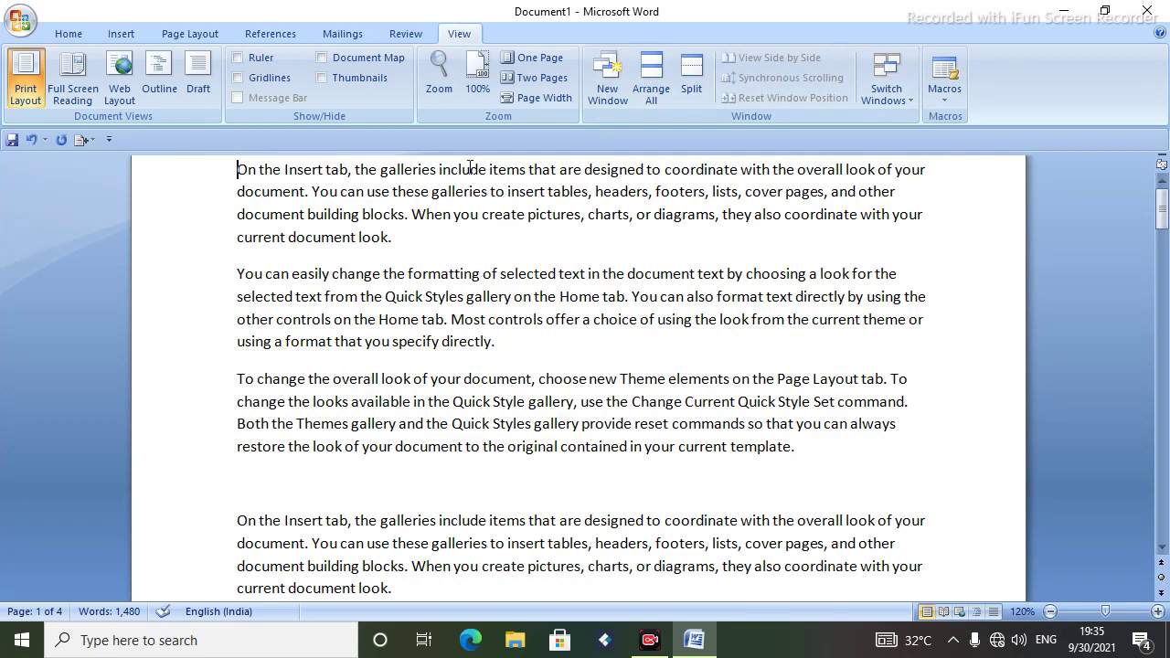
- Apply 100% in the Zoom dialog after briefly previewing 200% and 75%
{"action": "left_click", "coordinate": [439, 73]}
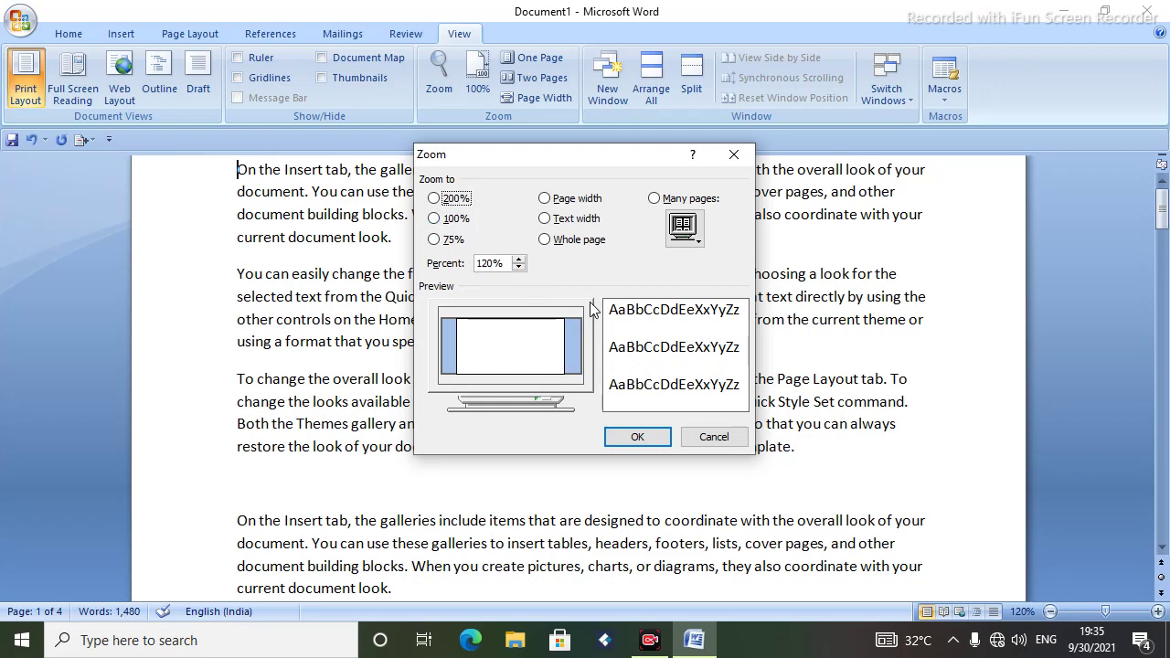
{"action": "left_click", "coordinate": [437, 221]}
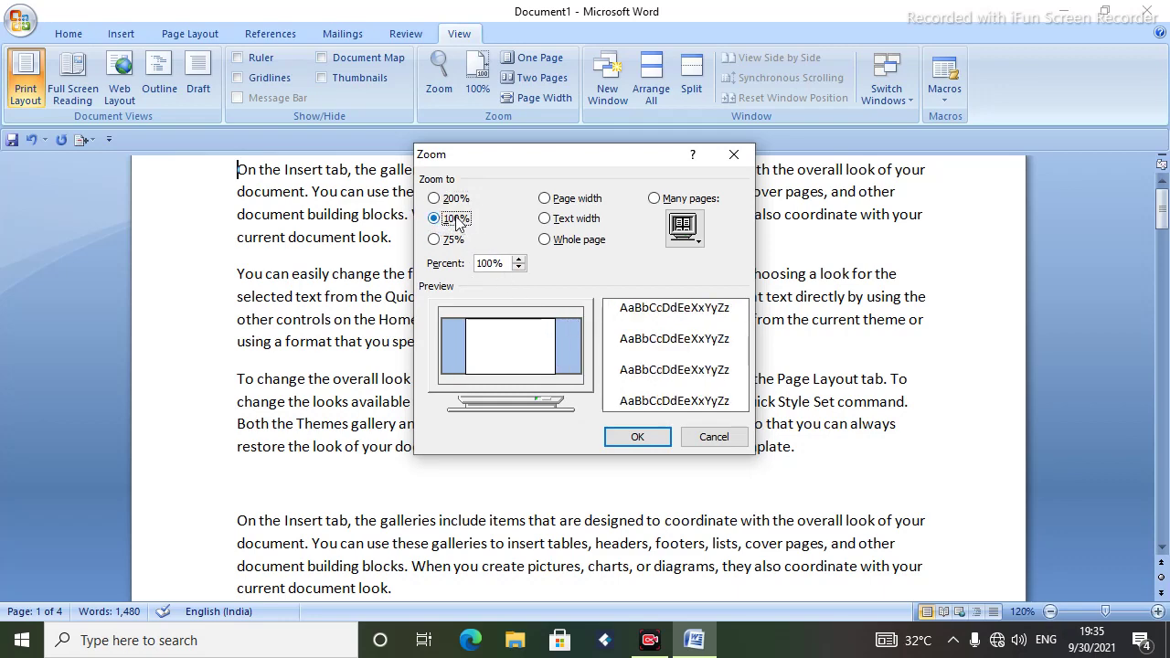
{"action": "left_click", "coordinate": [435, 200]}
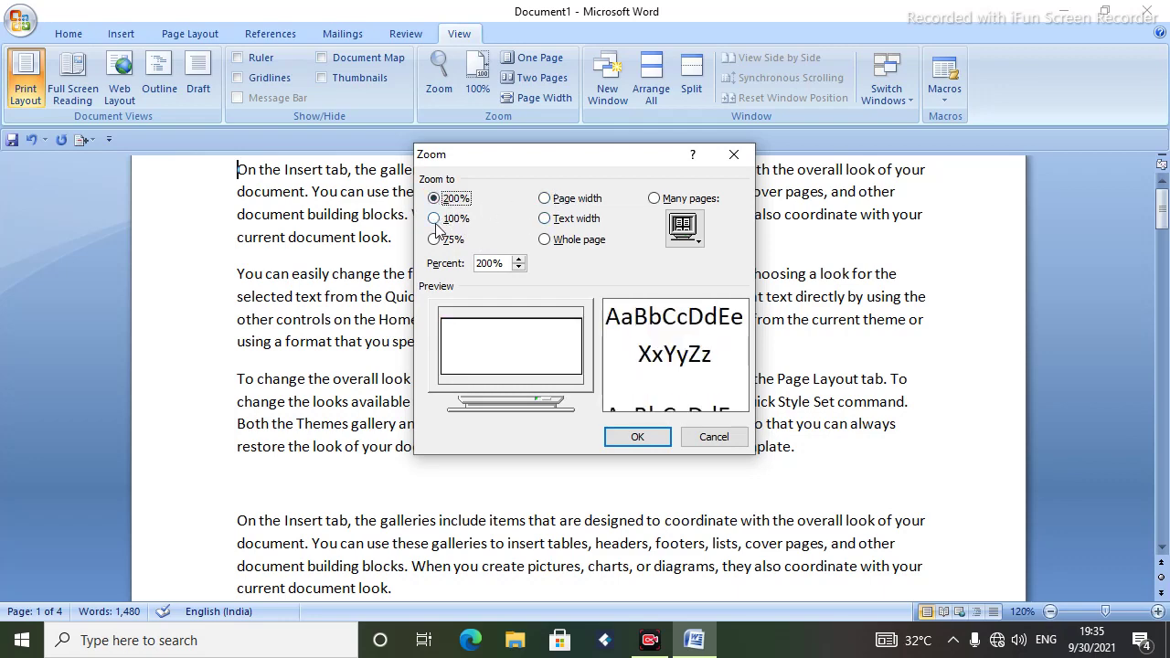
{"action": "left_click", "coordinate": [436, 221]}
{"action": "left_click", "coordinate": [435, 239]}
{"action": "left_click", "coordinate": [436, 219]}
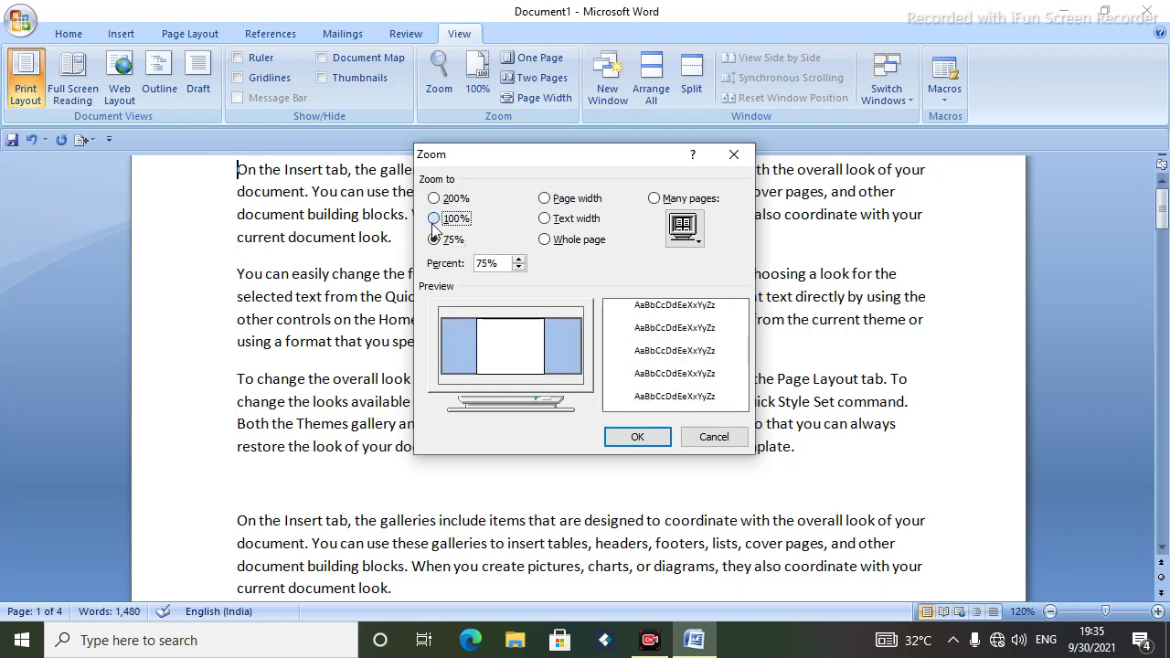
{"action": "left_click", "coordinate": [629, 437]}
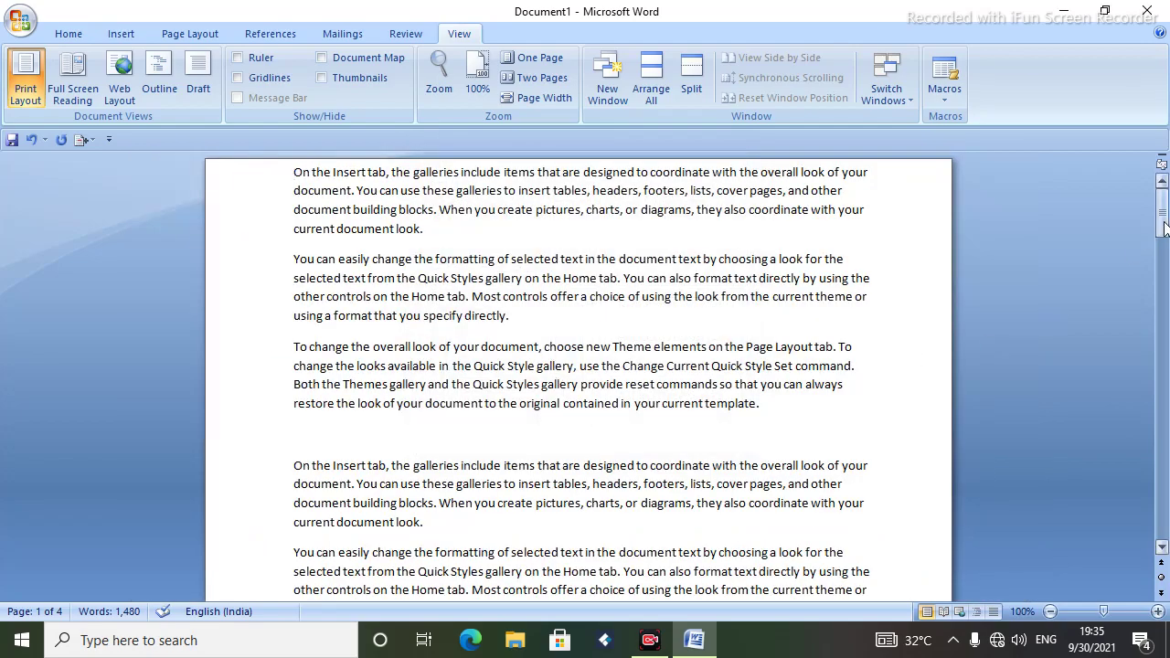
{"action": "mouse_move", "coordinate": [1161, 215]}
{"action": "left_mouse_down"}
{"action": "mouse_move", "coordinate": [1154, 486]}
{"action": "mouse_move", "coordinate": [1157, 212]}
{"action": "left_mouse_up"}
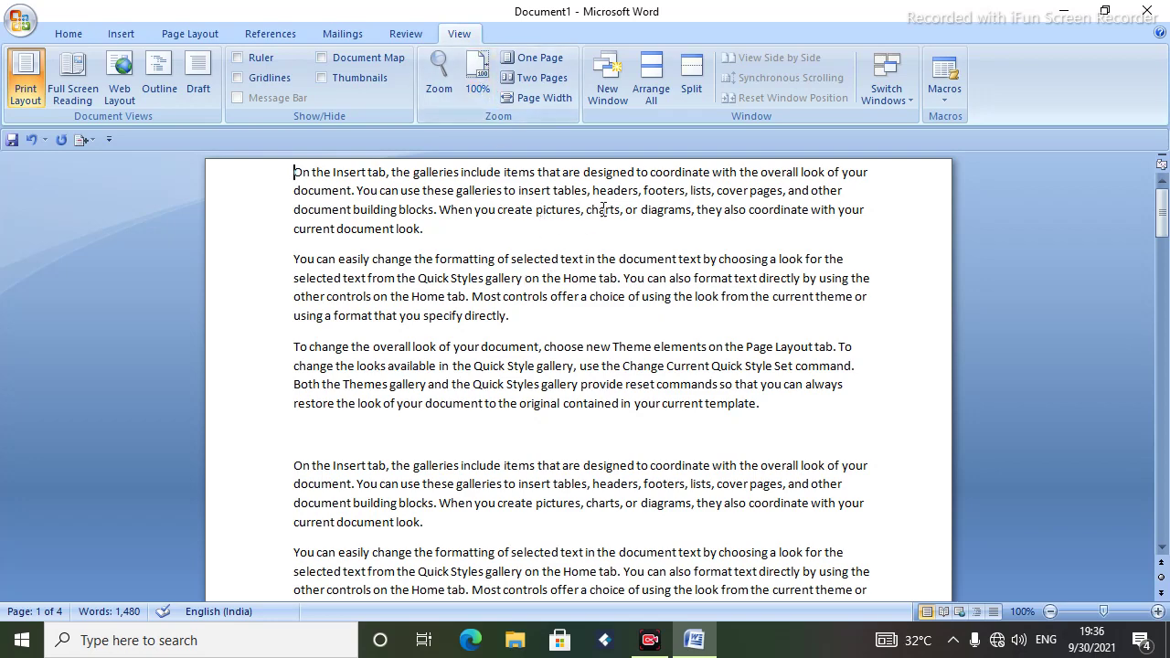
- Switch the view to One Page, then Two Pages, then Page Width at 147%
{"action": "left_click", "coordinate": [538, 60]}
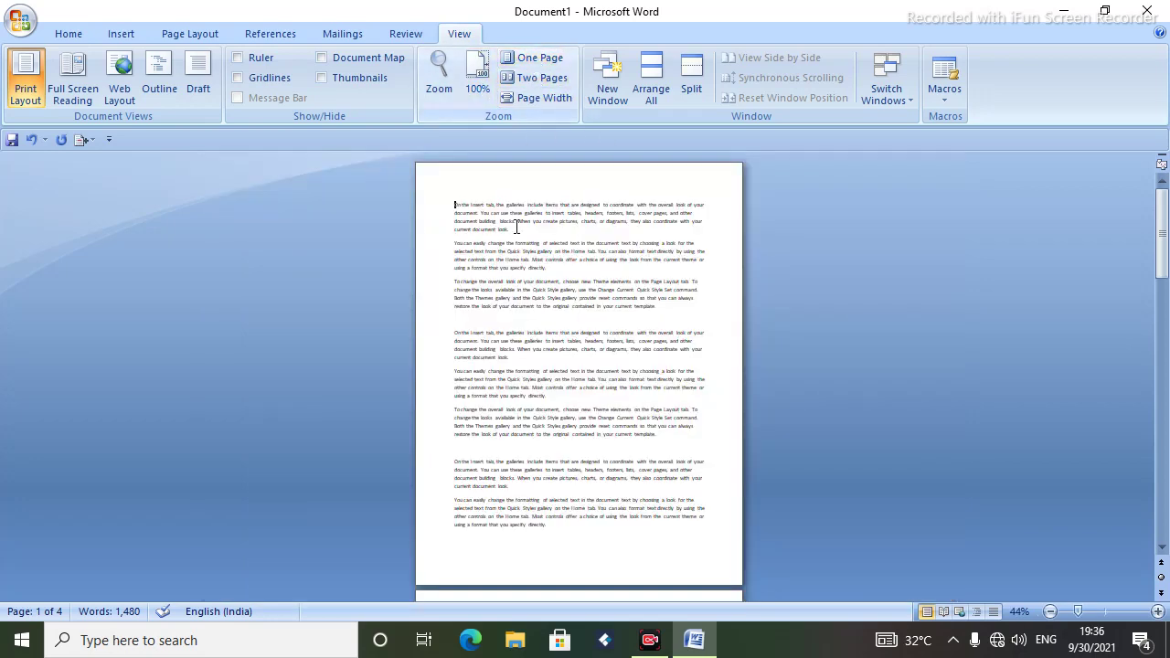
{"action": "left_click", "coordinate": [540, 77]}
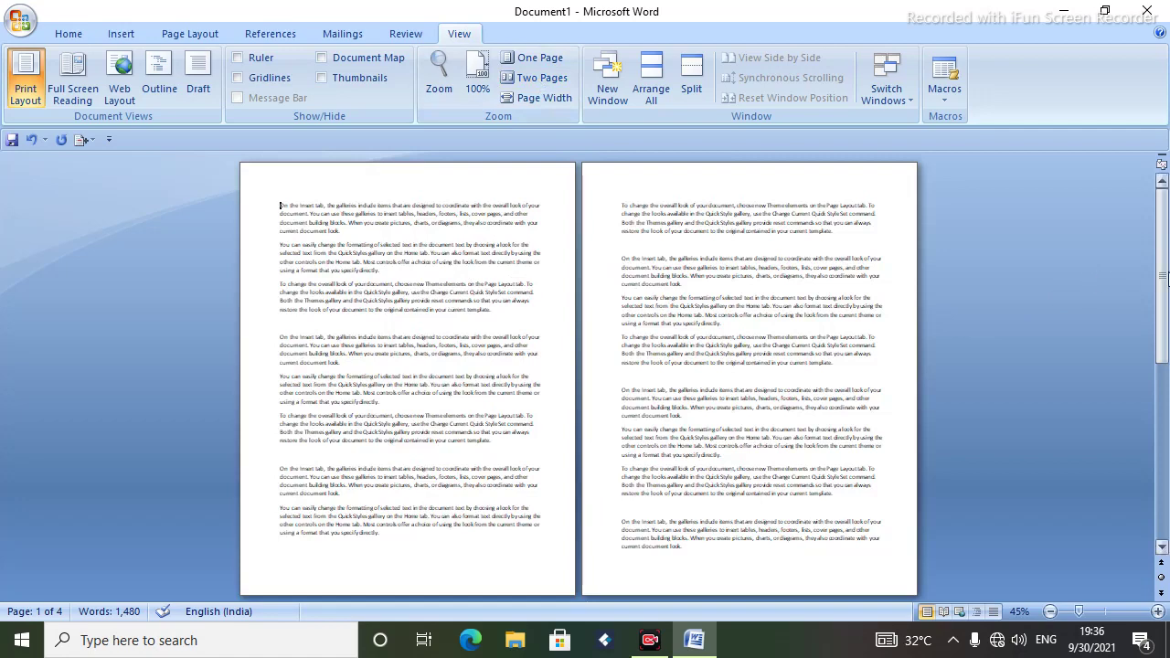
{"action": "mouse_move", "coordinate": [1162, 279]}
{"action": "left_mouse_down"}
{"action": "mouse_move", "coordinate": [1162, 358]}
{"action": "mouse_move", "coordinate": [1164, 274]}
{"action": "left_mouse_up"}
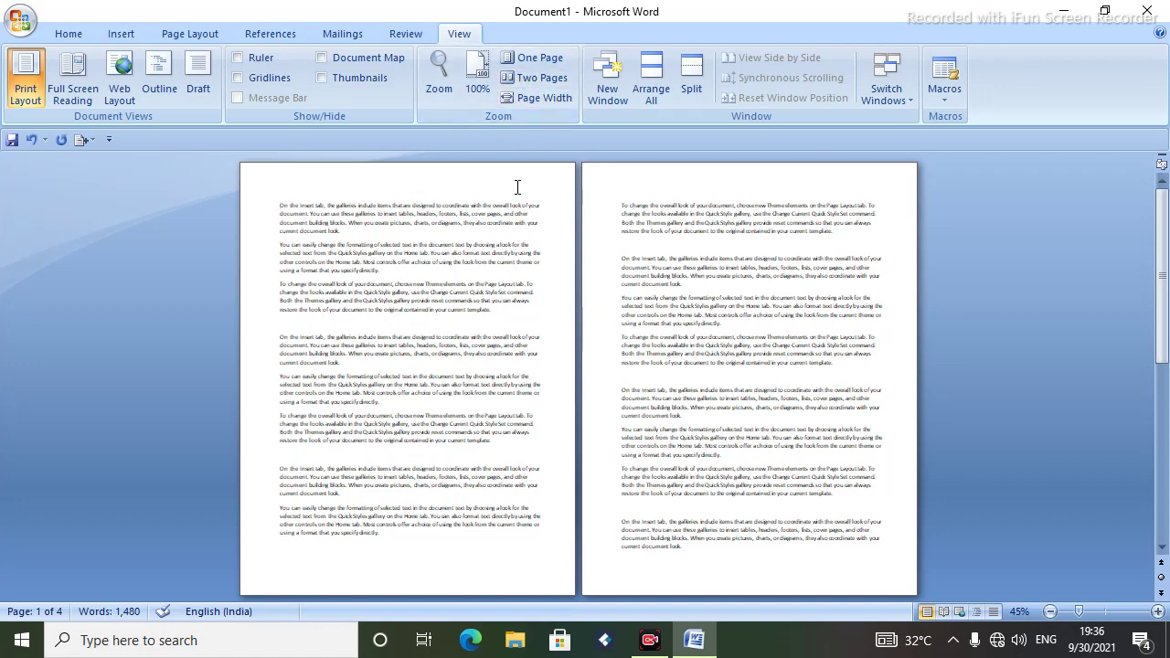
{"action": "left_click", "coordinate": [544, 98]}
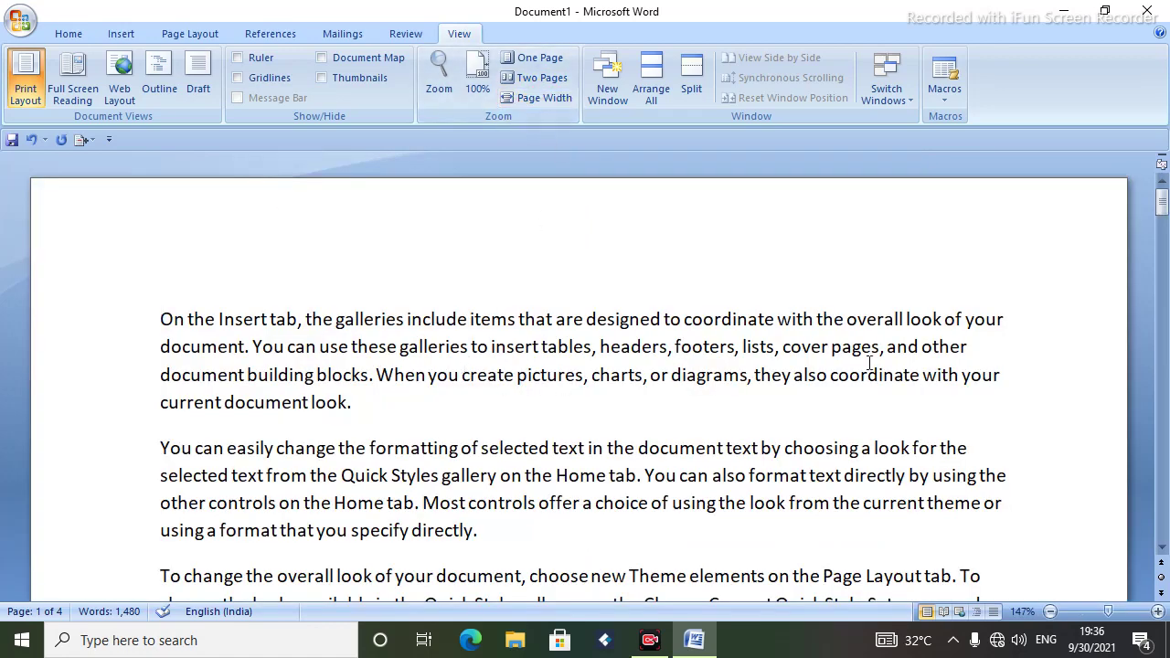
{"action": "mouse_move", "coordinate": [1163, 203]}
{"action": "left_mouse_down"}
{"action": "mouse_move", "coordinate": [1167, 363]}
{"action": "mouse_move", "coordinate": [1167, 190]}
{"action": "left_mouse_up"}
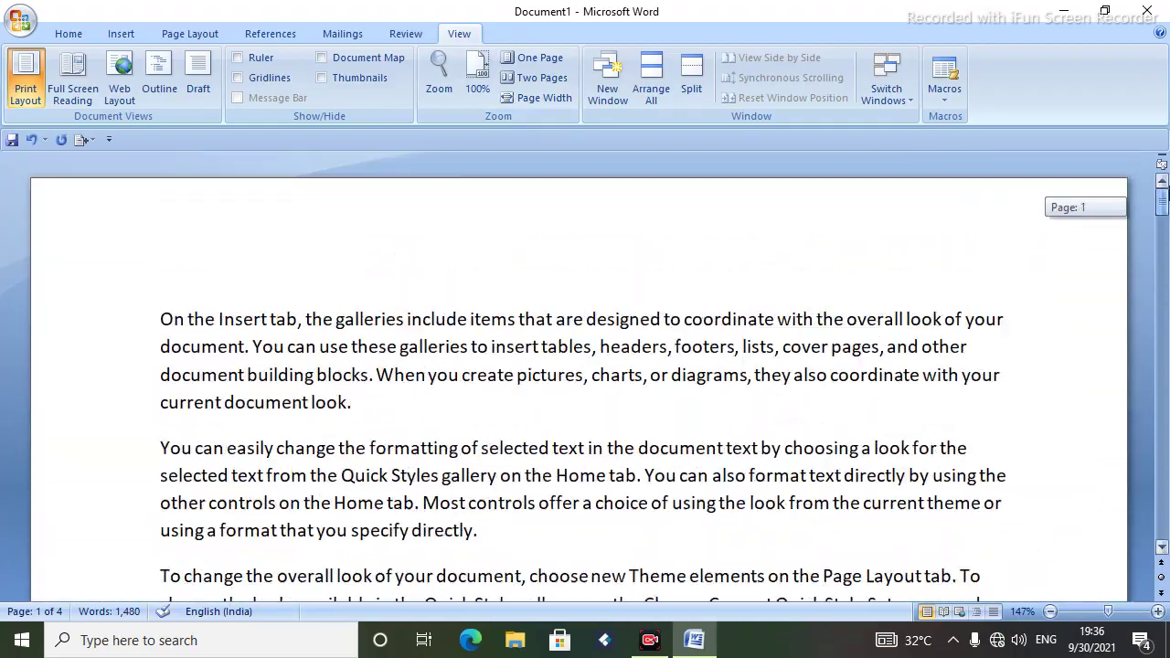